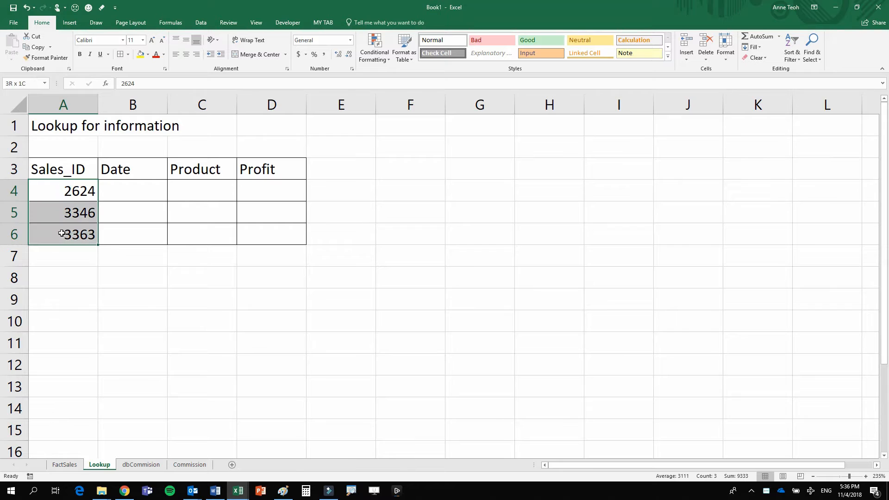
- Convert the sales data in A3:H28 on the FactSales sheet into a table with headers
left_click_drag(119, 188, 255, 238)
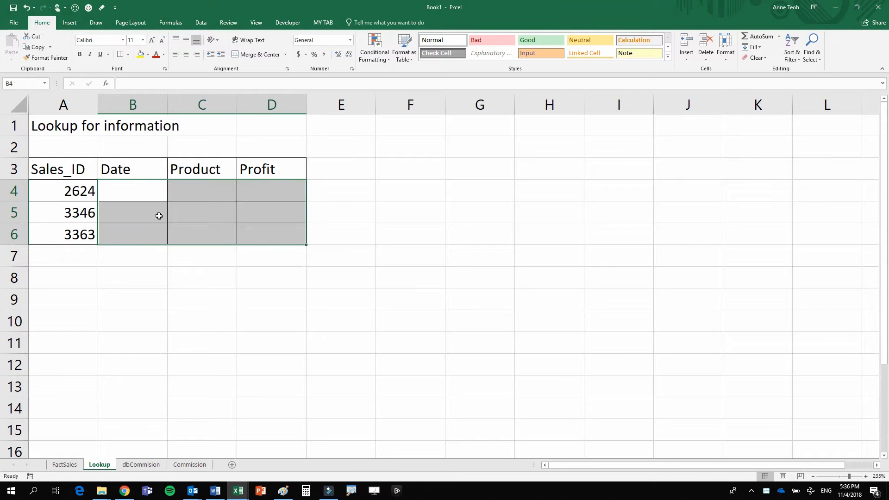
left_click(127, 196)
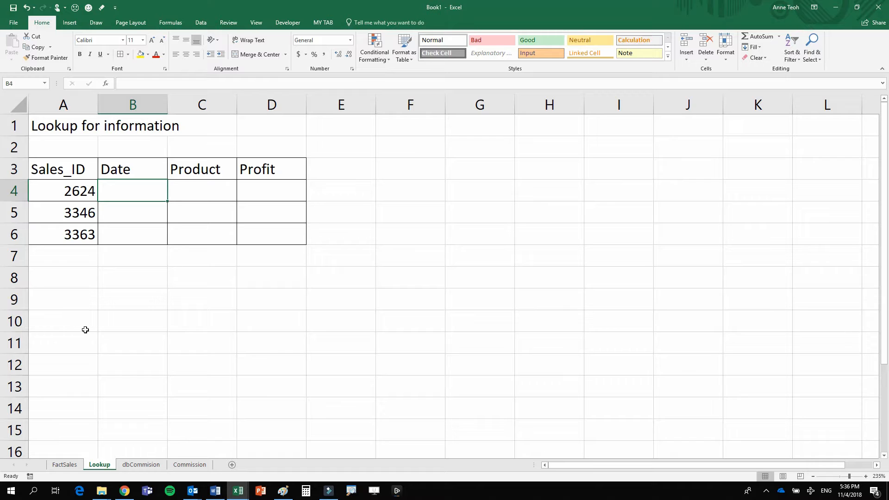
left_click(65, 464)
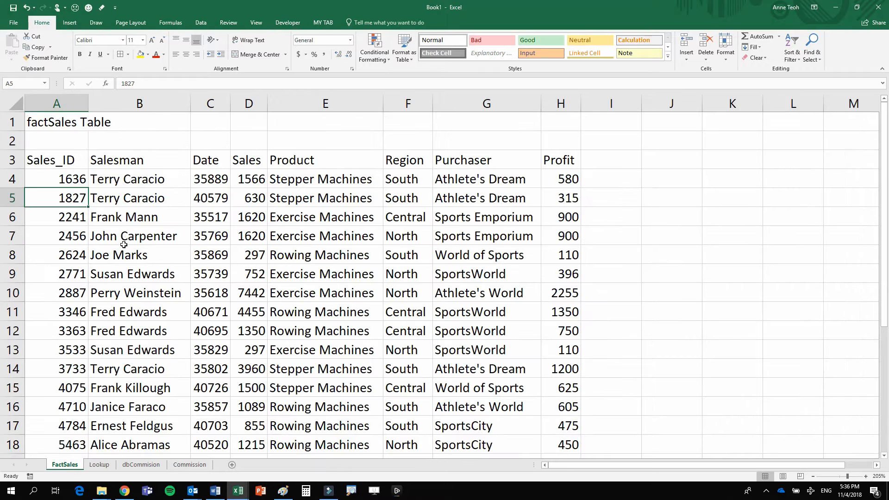
left_click(123, 237)
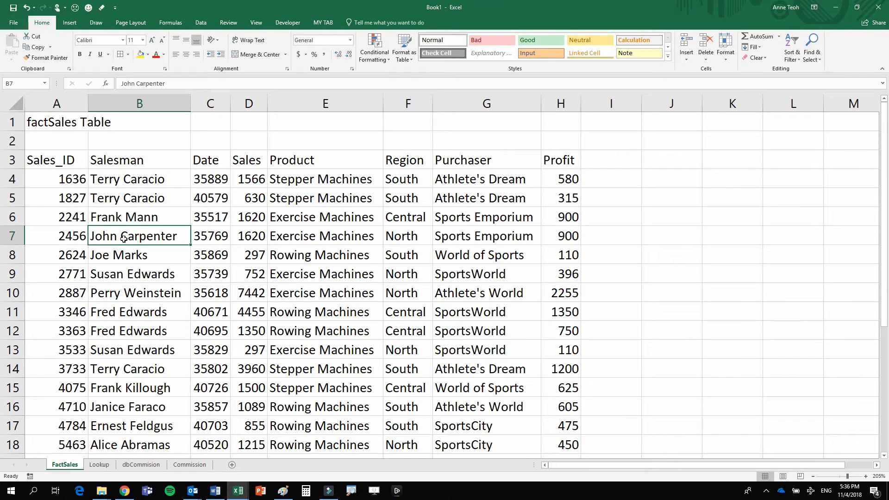
key("ctrl+t")
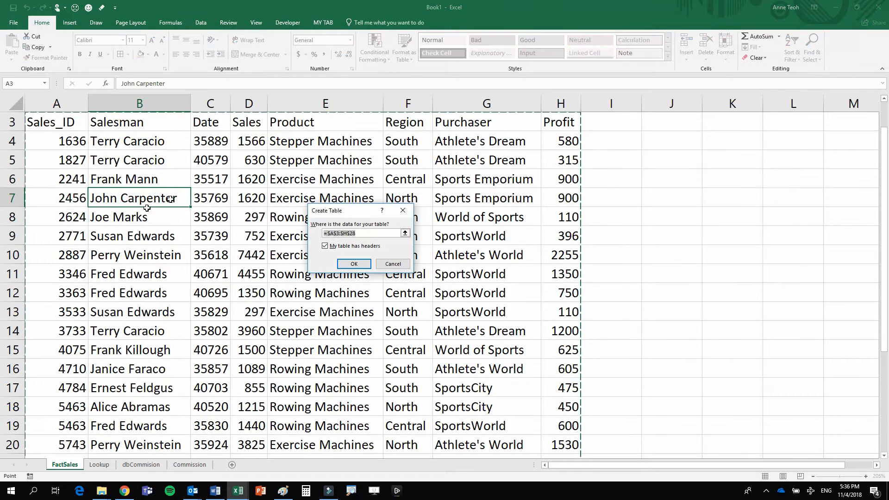
left_click(348, 263)
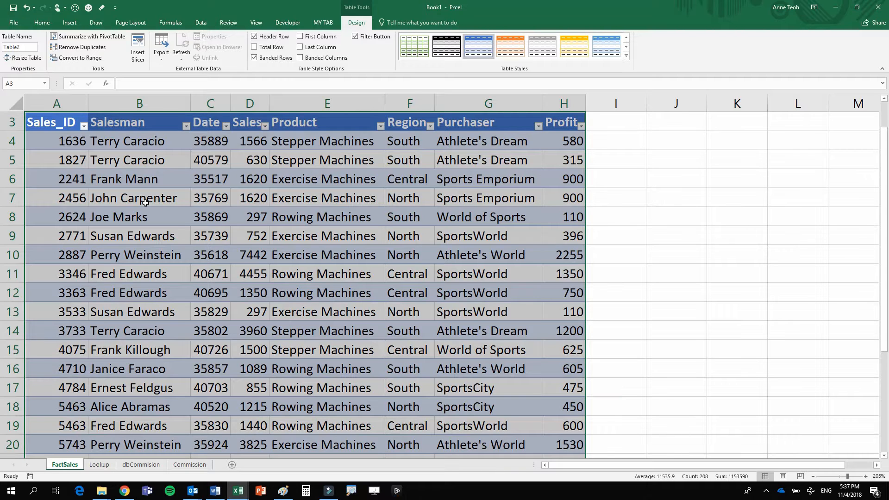
- Name the new table on the FactSales sheet factSales
scroll(145, 203, "down", 7)
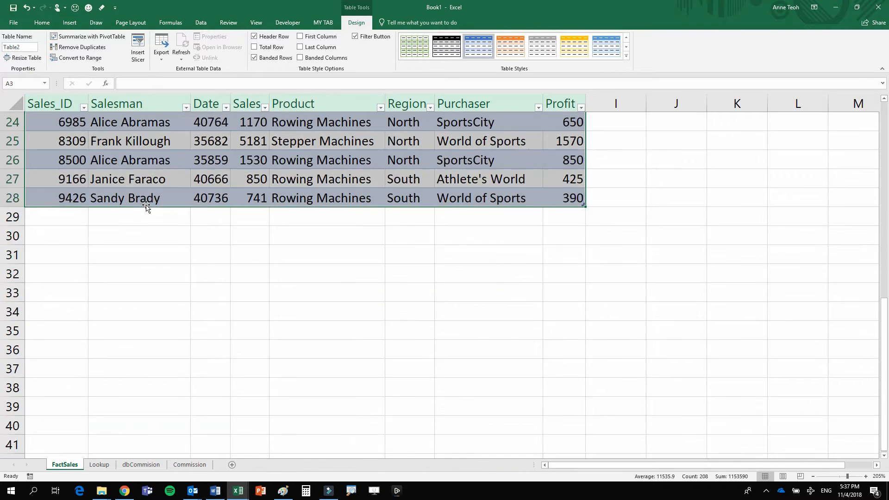
left_click(503, 124)
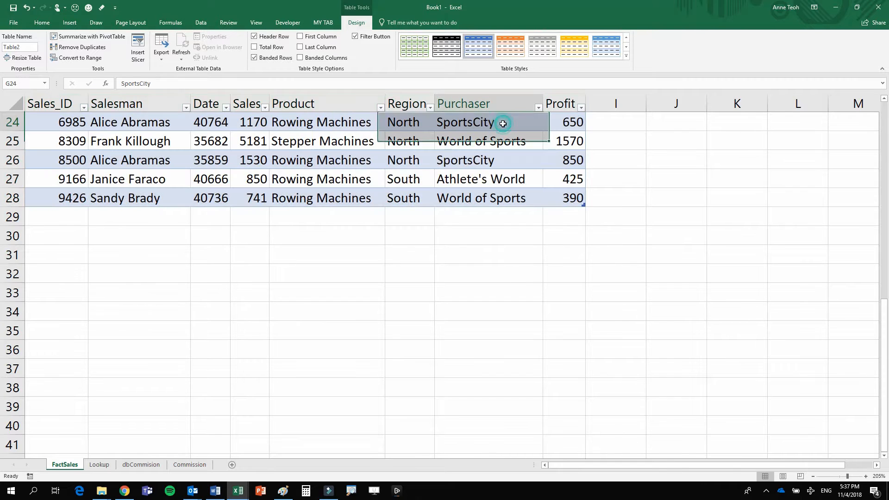
left_click(503, 123)
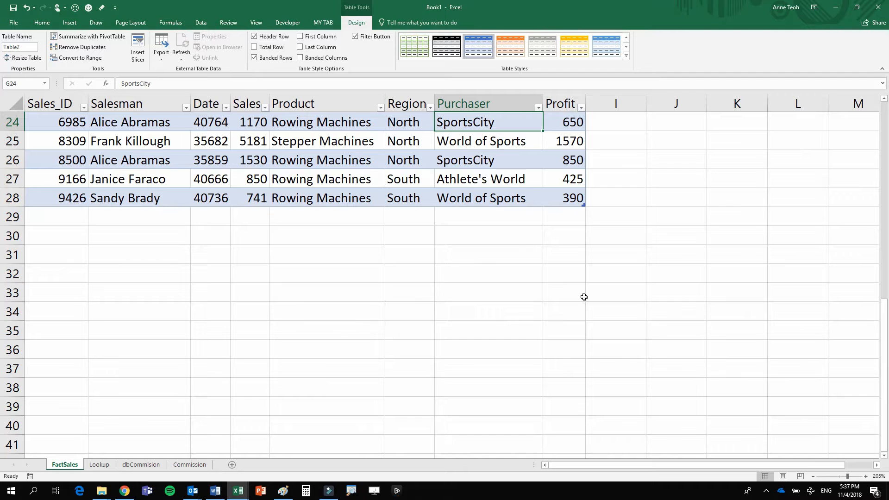
scroll(460, 175, "up", 8)
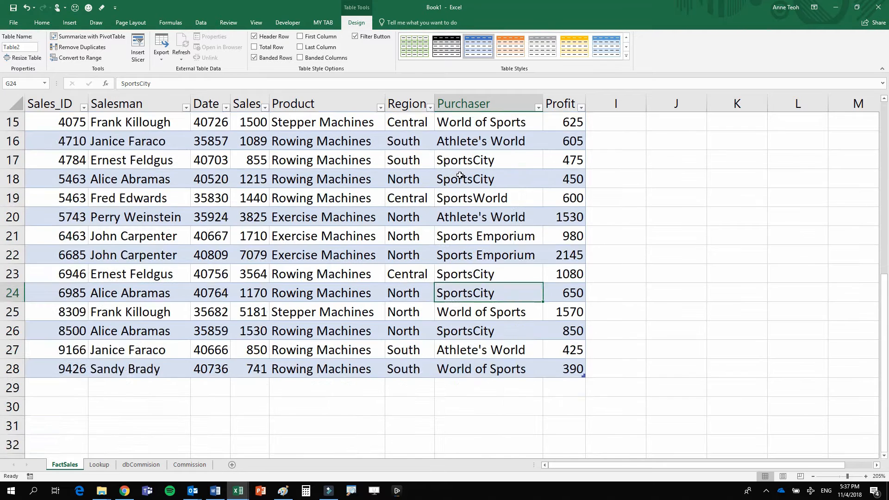
left_click(307, 220)
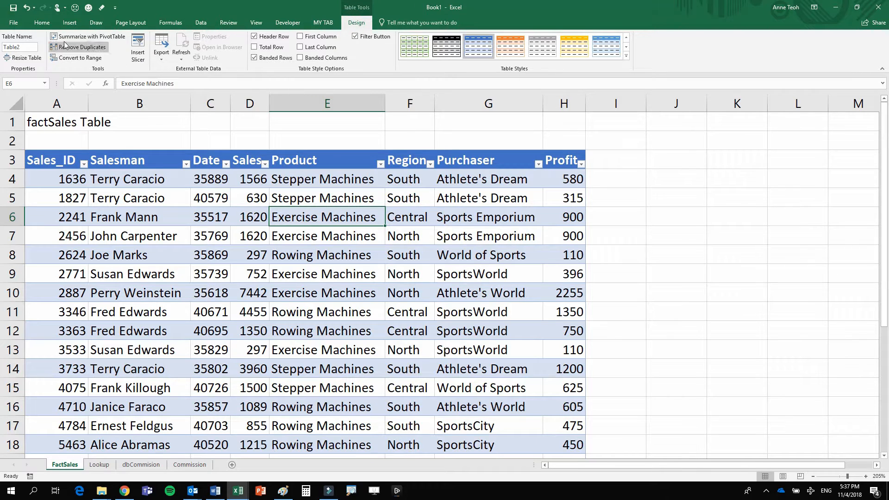
left_click(19, 47)
type("fasct")
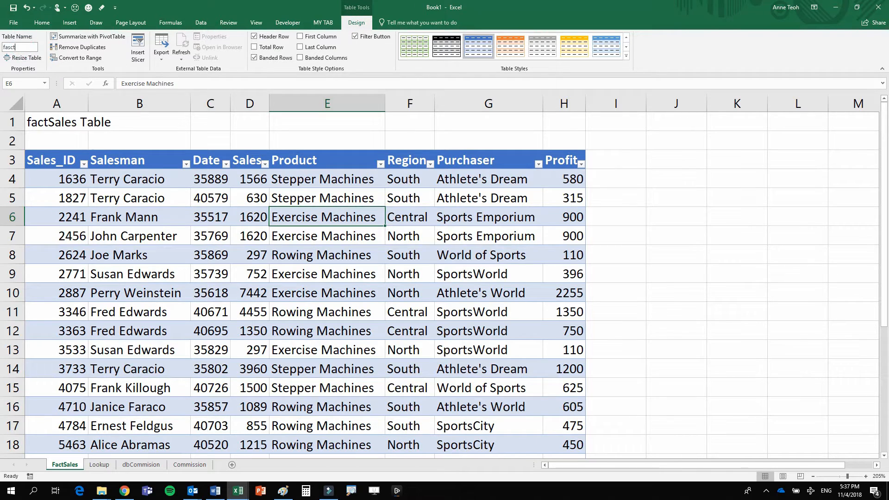
type("S")
key("BackSpace")
key("BackSpace")
key("BackSpace")
key("Return")
- Compare the Lookup sheet's Date column with the factSales table and check the Date column's position counted from Sales_ID
left_click(104, 465)
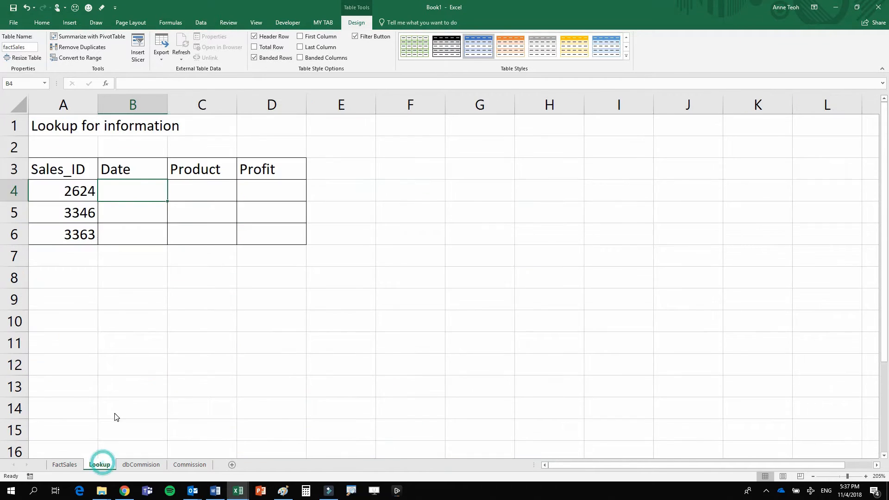
left_click(139, 190)
scroll(116, 192, "up", 4, "ctrl")
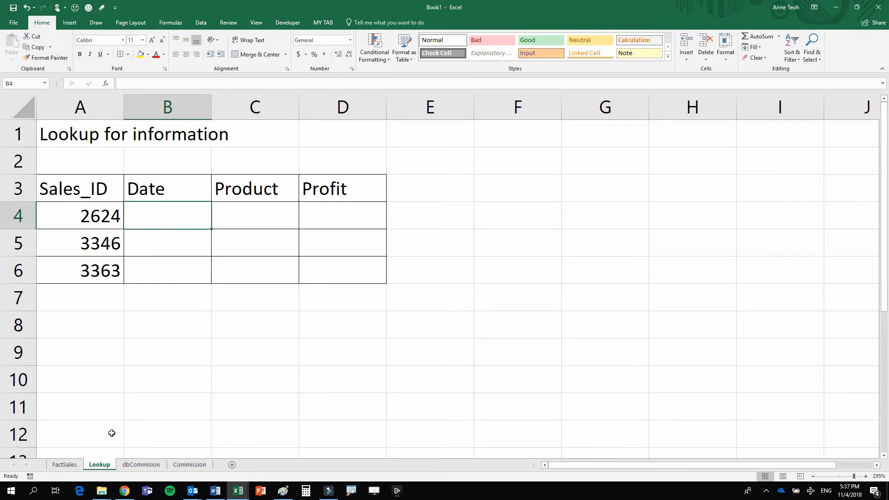
left_click(62, 463)
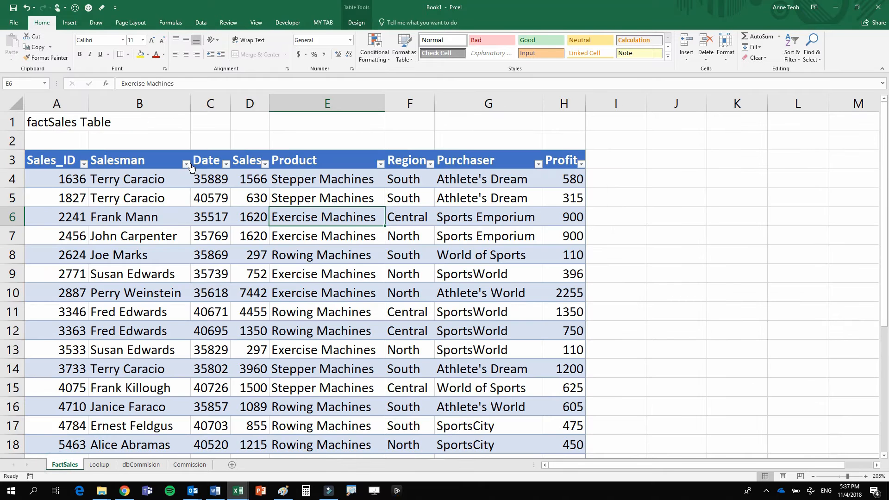
left_click_drag(206, 160, 203, 393)
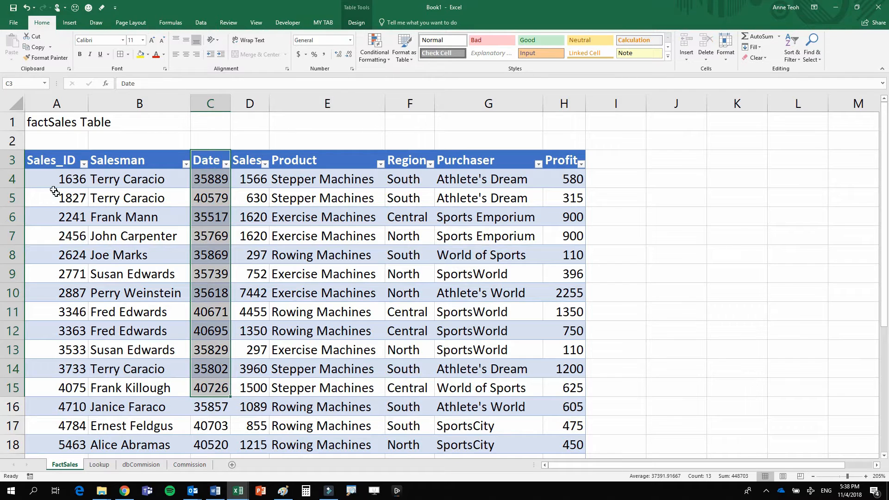
left_click_drag(53, 162, 60, 369)
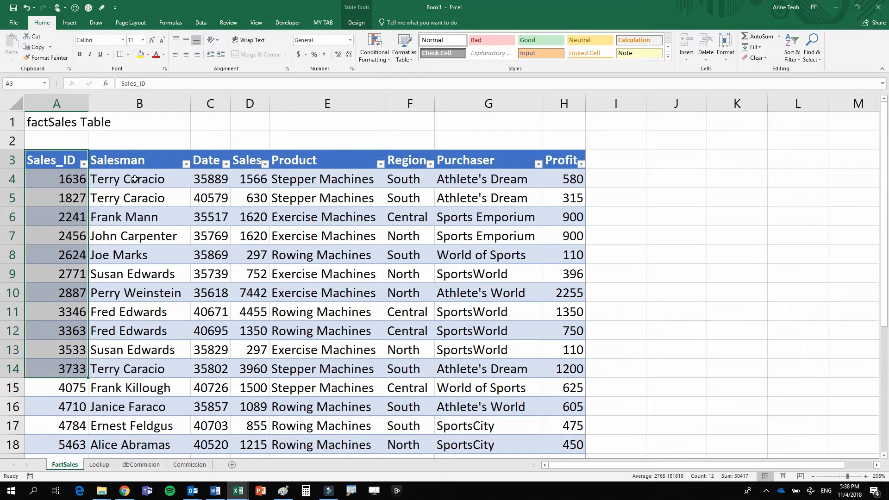
left_click_drag(135, 179, 139, 369)
left_click_drag(208, 159, 213, 345)
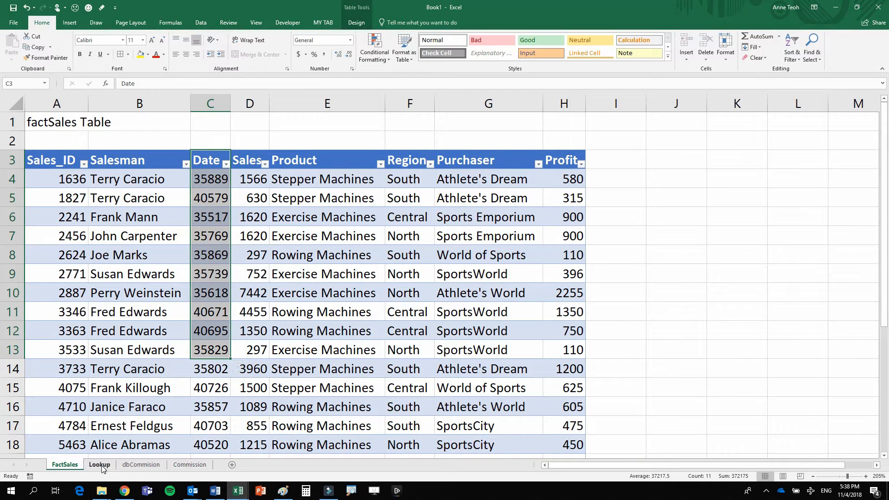
- Start a VLOOKUP formula in cell B4 of the Lookup sheet with A4 as the lookup value
left_click(100, 465)
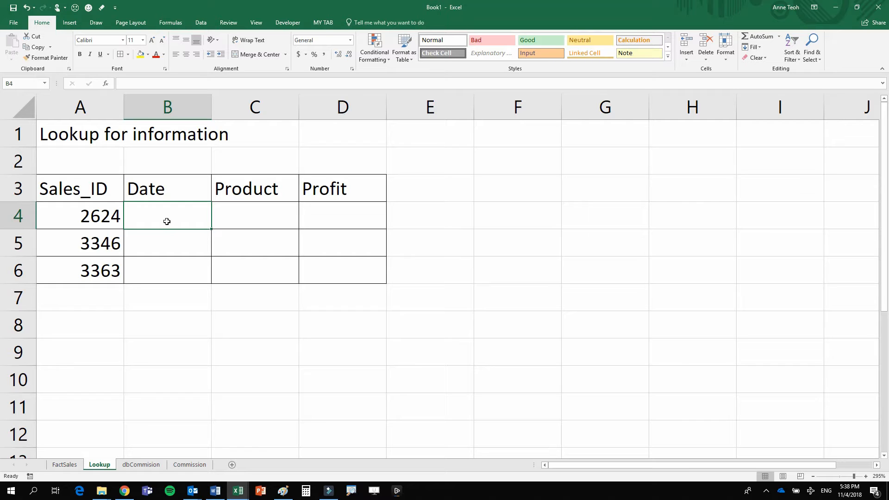
type("=vl")
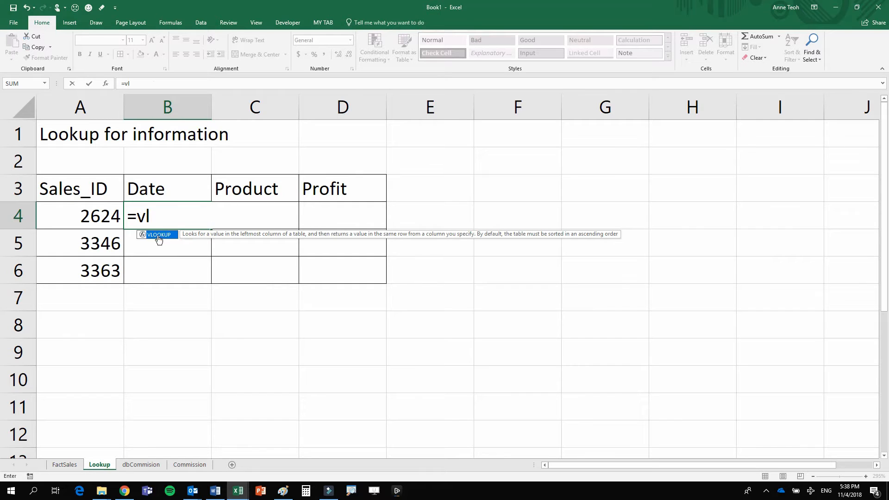
double_click(158, 235)
key("BackSpace")
key("BackSpace")
key("BackSpace")
key("BackSpace")
key("BackSpace")
key("BackSpace")
double_click(165, 236)
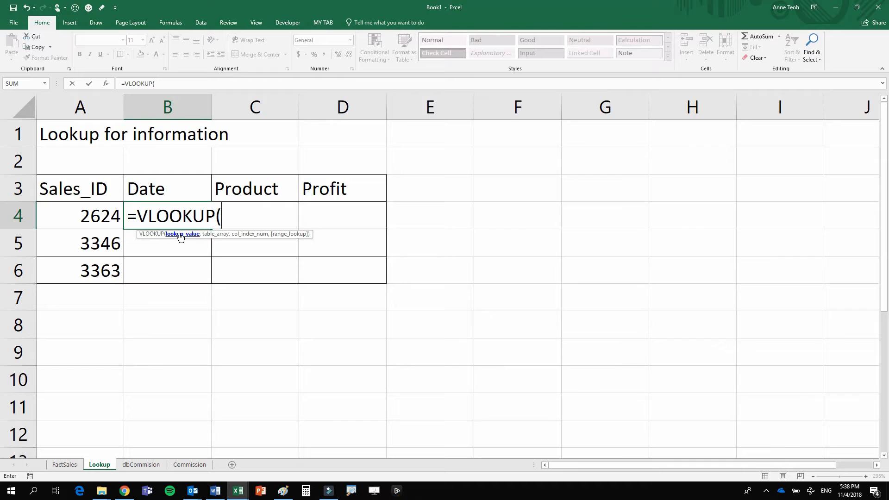
left_click(112, 215)
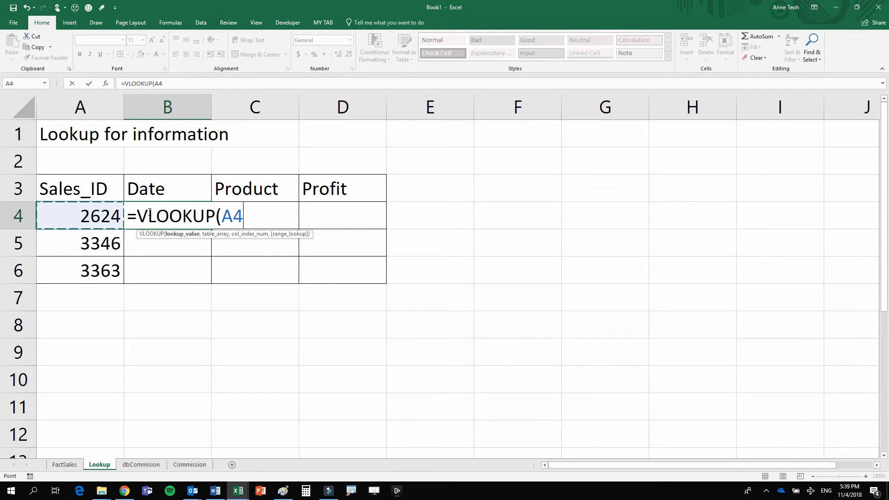
type(",")
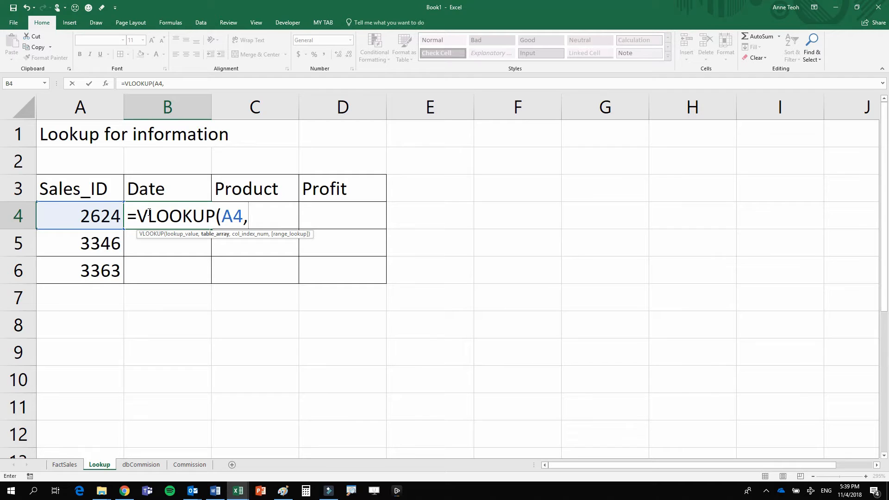
type("fact")
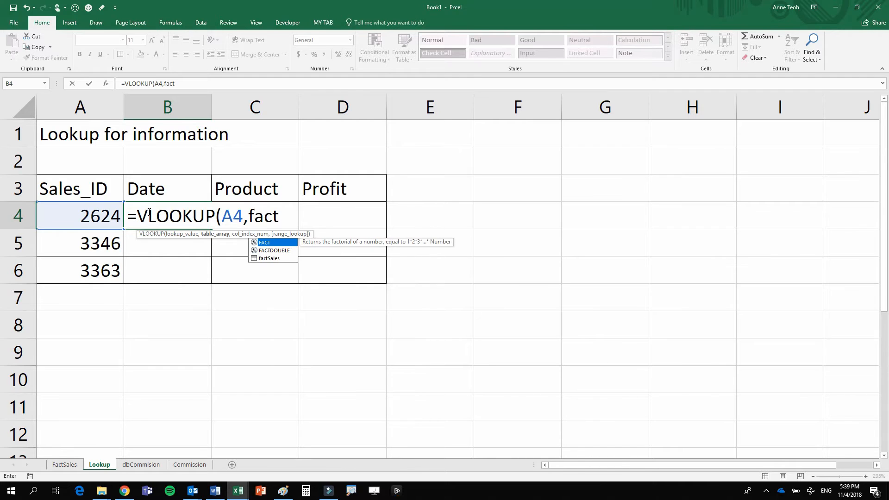
- Use the factSales table as the table array of the VLOOKUP formula in B4
key("Down")
key("Down")
key("Tab")
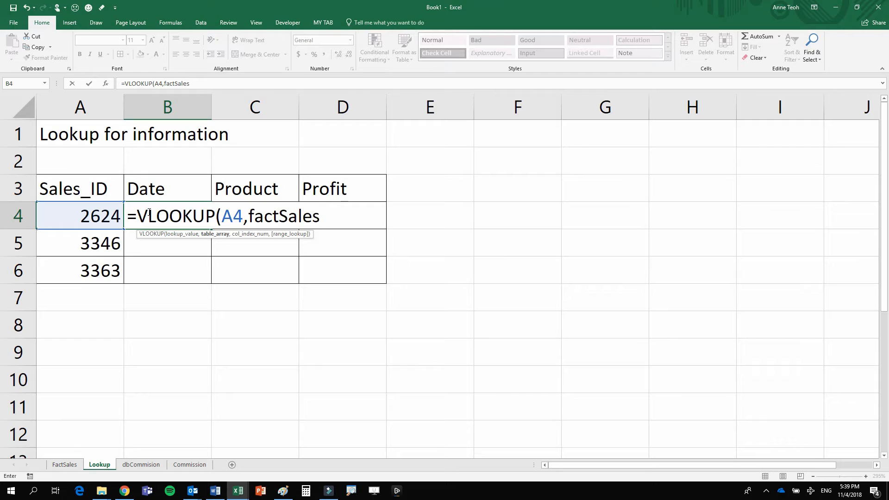
type(",")
- Complete the B4 formula with column index 3 and the exact match option FALSE
left_click(335, 221)
type("3,")
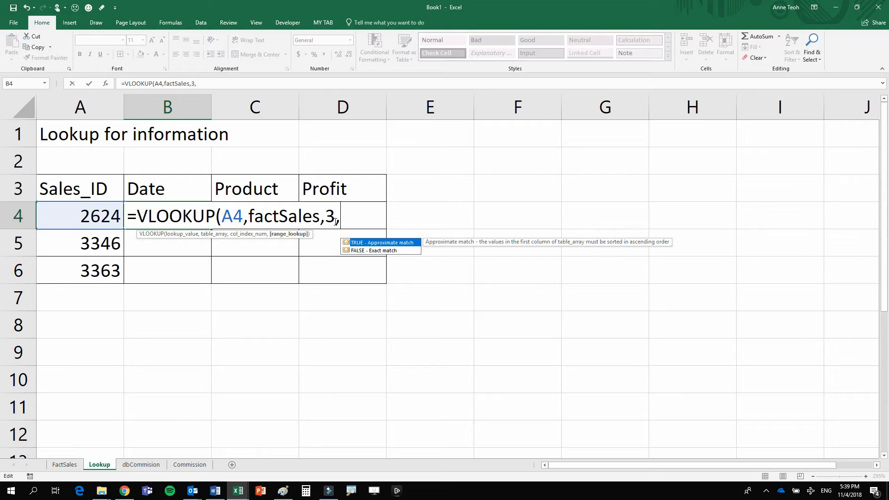
double_click(374, 250)
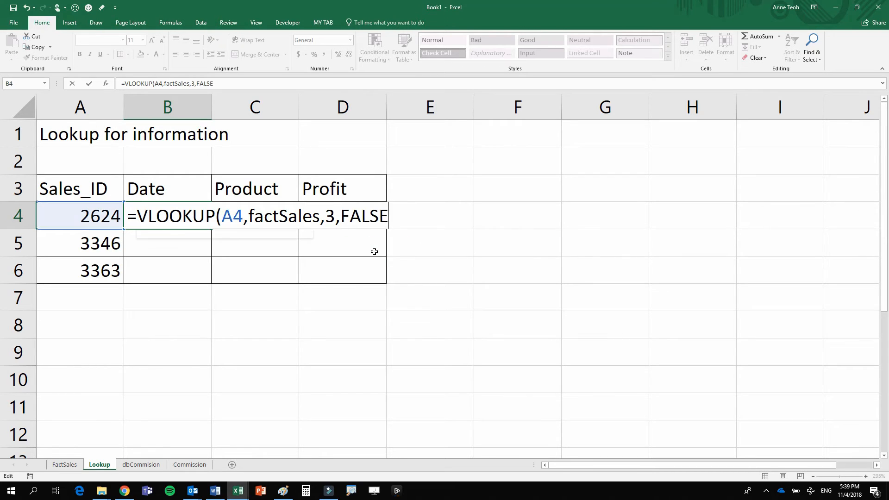
type(")")
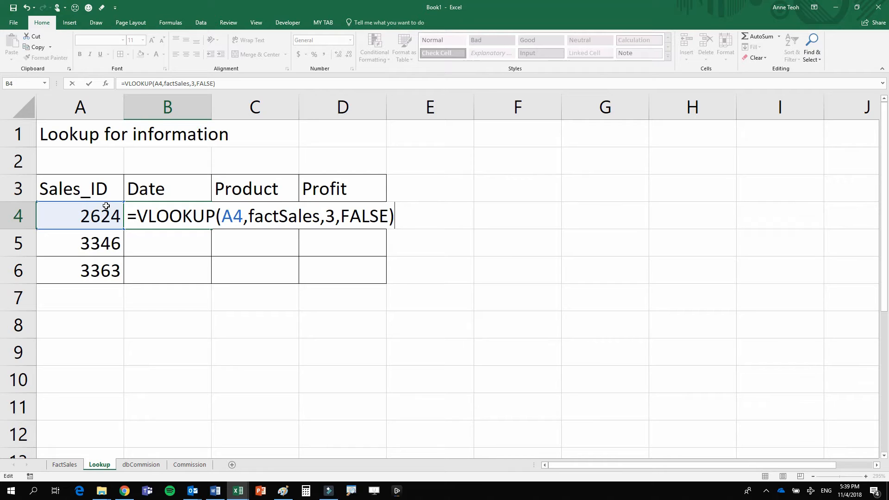
key("Return")
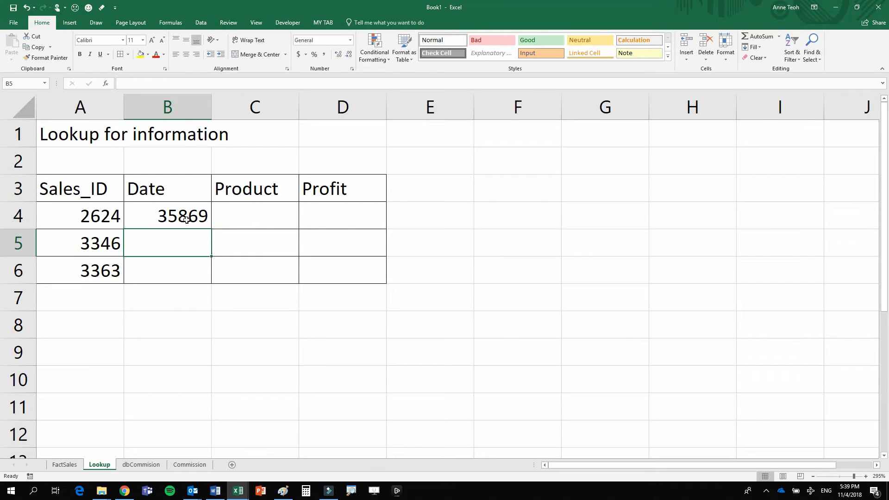
- Enter the column index number 3 in cell B2 above the Date header
left_click(186, 219)
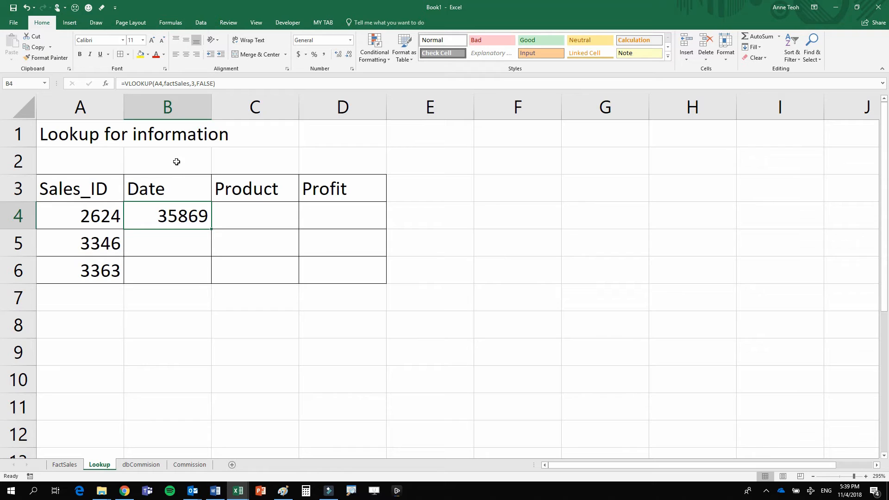
left_click(177, 161)
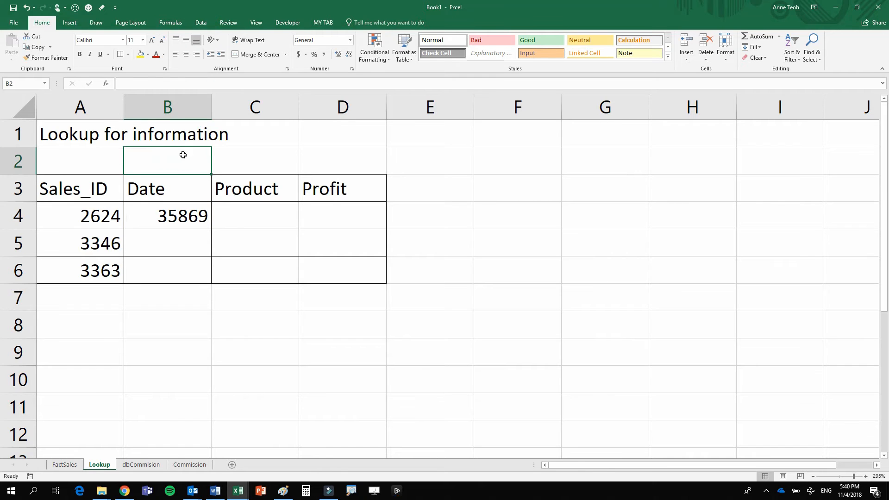
type("3")
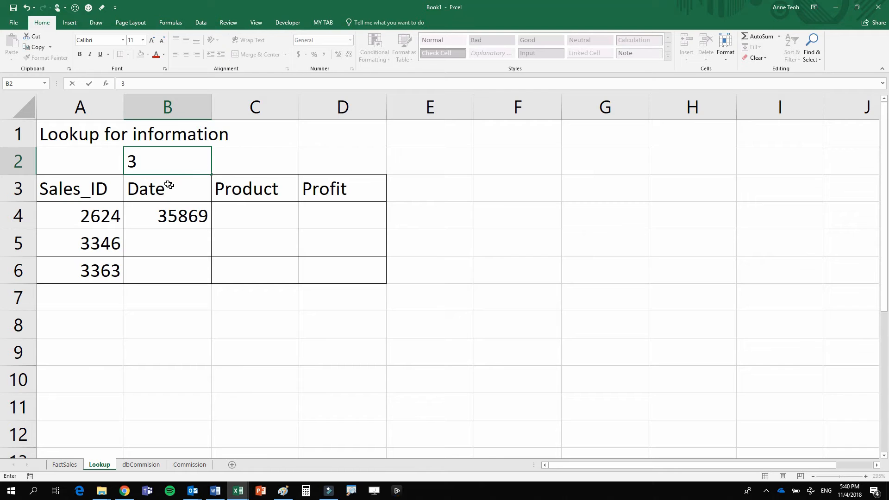
left_click(190, 216)
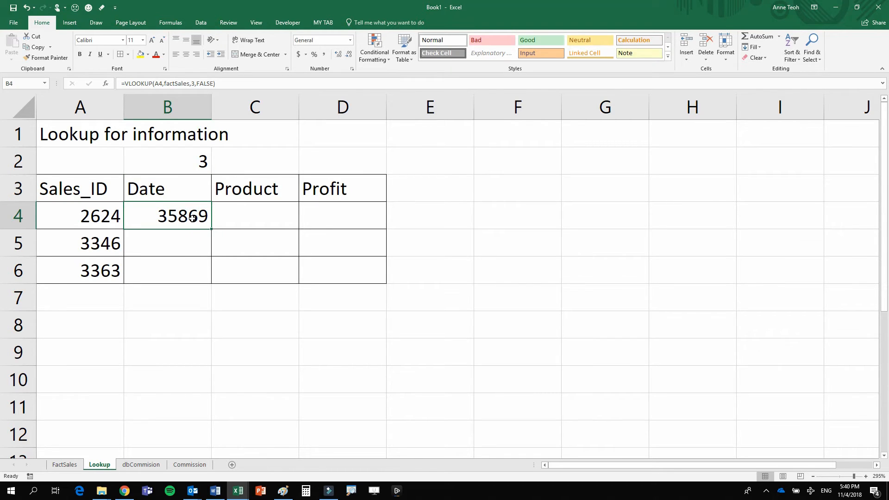
- Replace the fixed column index in the B4 VLOOKUP formula with a reference to cell B2
double_click(192, 219)
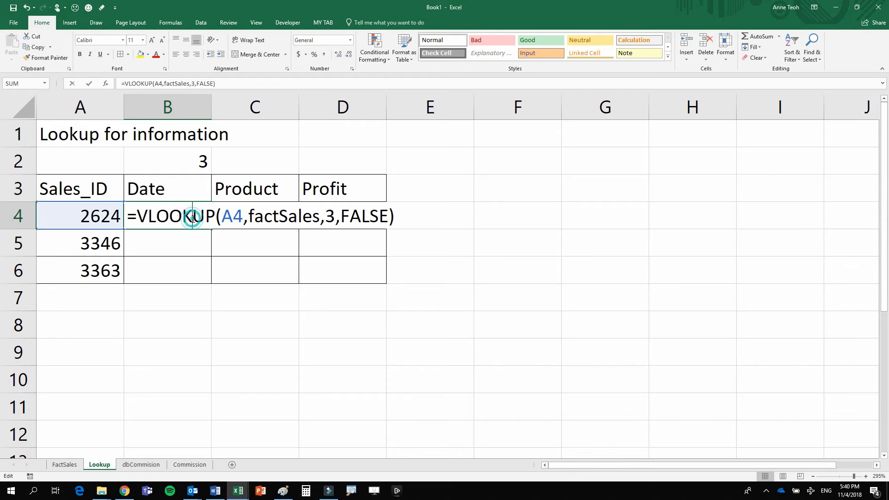
double_click(328, 219)
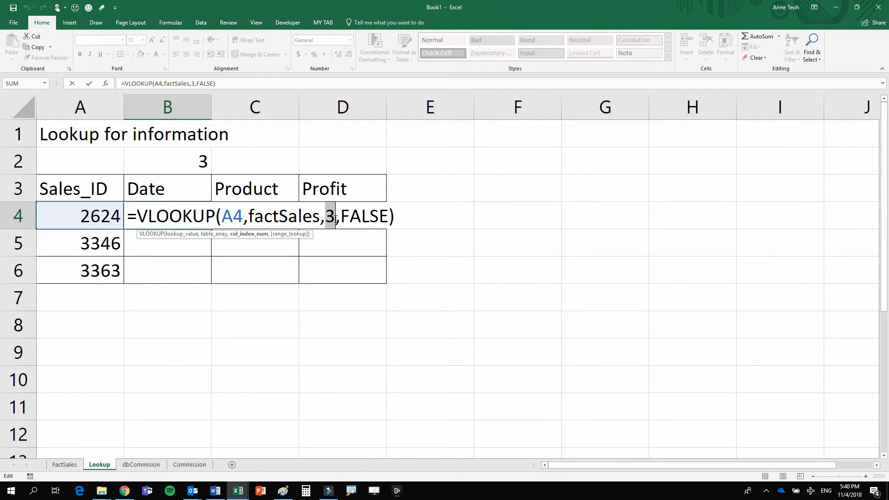
key("BackSpace")
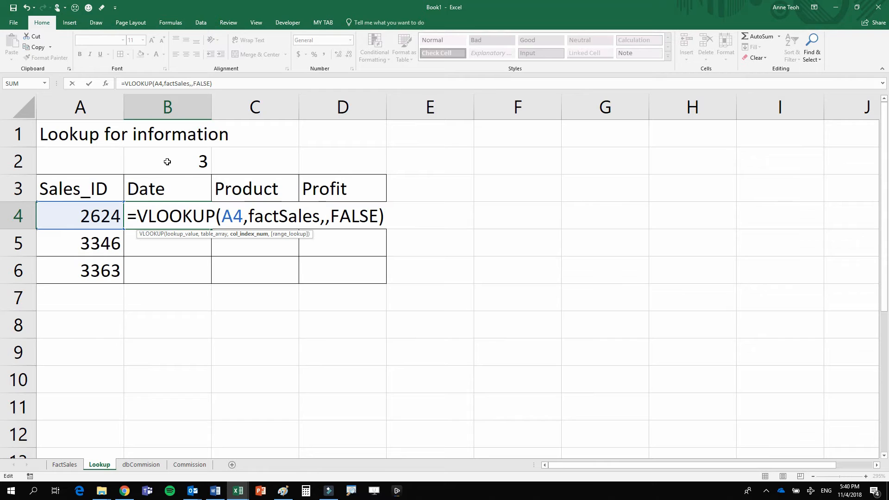
left_click(203, 171)
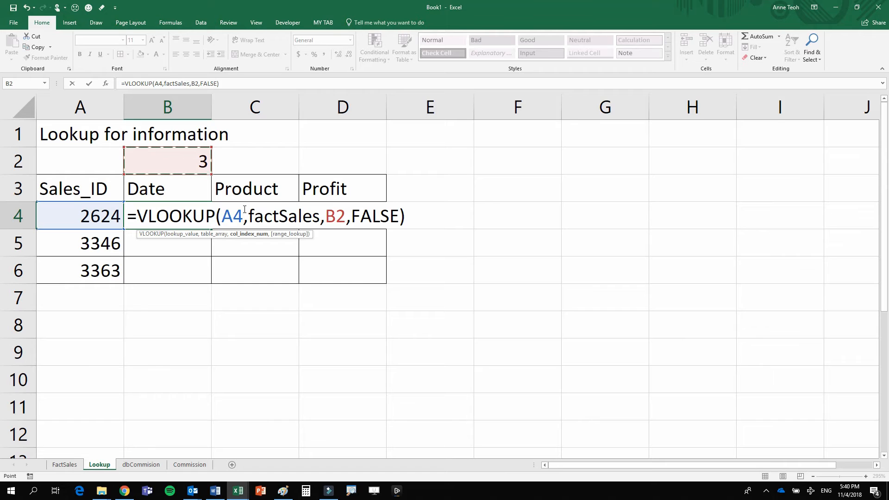
- Lock the lookup value's column as $A4 and the column index's row as B$2 in the B4 formula
left_click(225, 216)
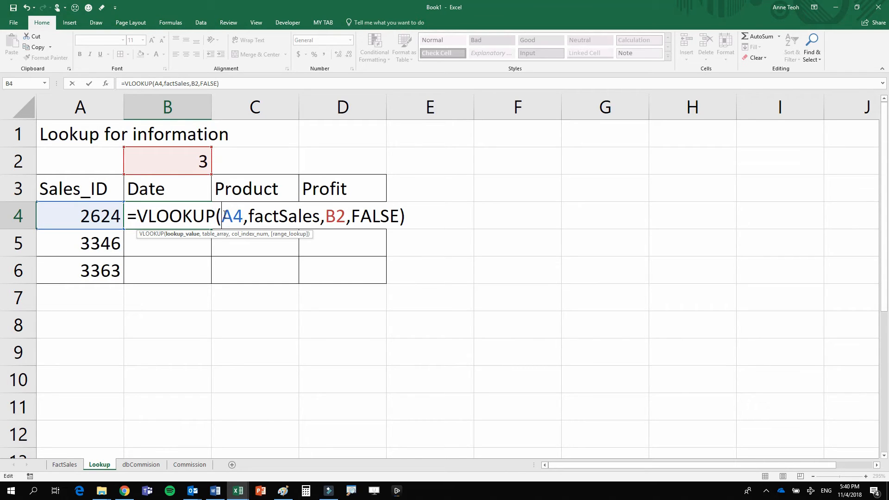
type("$")
left_click_drag(224, 215, 244, 215)
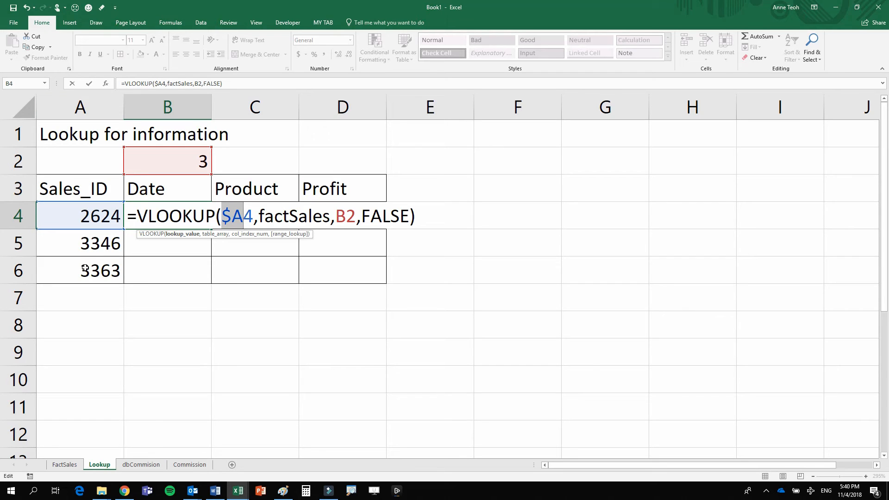
left_click(344, 220)
type("$")
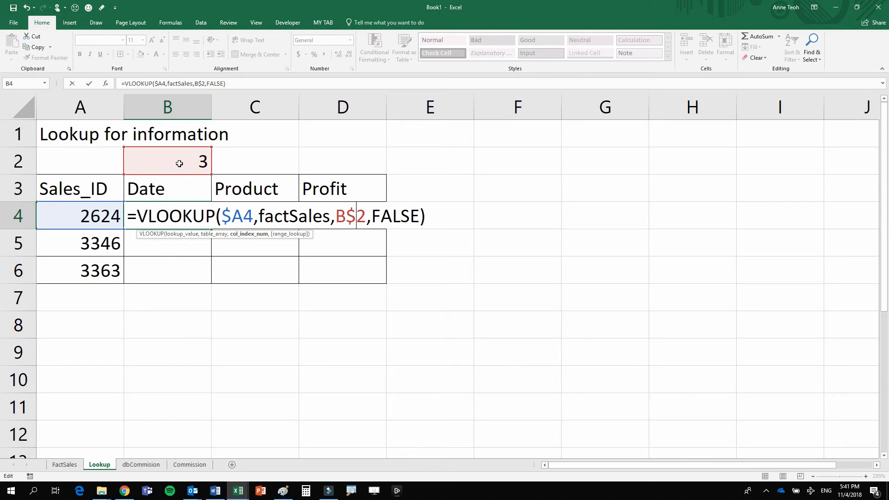
key("Return")
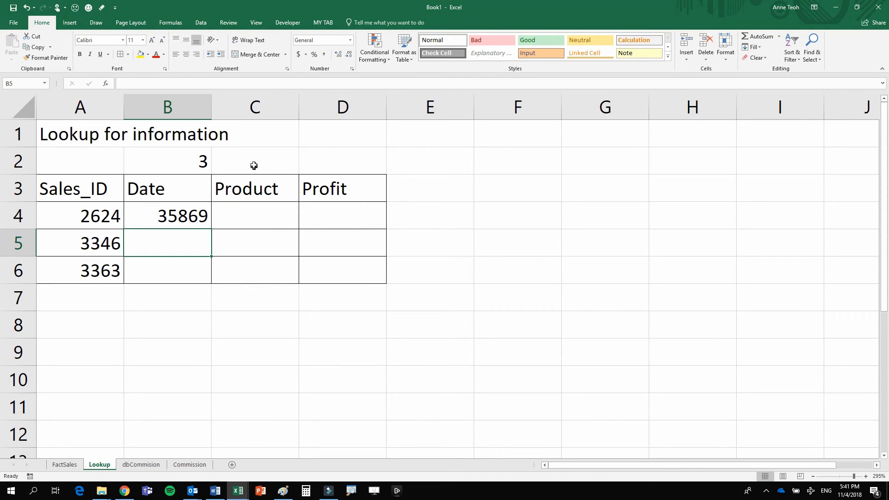
- Count the factSales columns up to Product and enter the column index number 5 in C2 on the Lookup sheet
left_click_drag(254, 166, 257, 271)
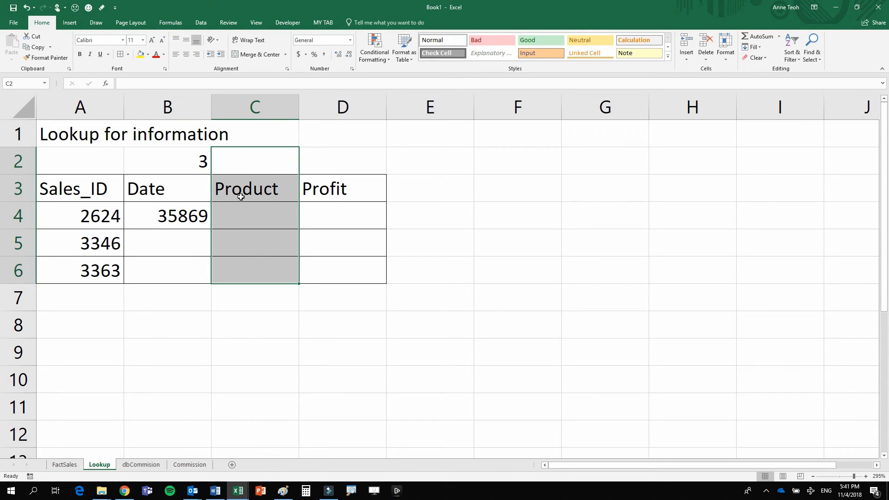
left_click(246, 169)
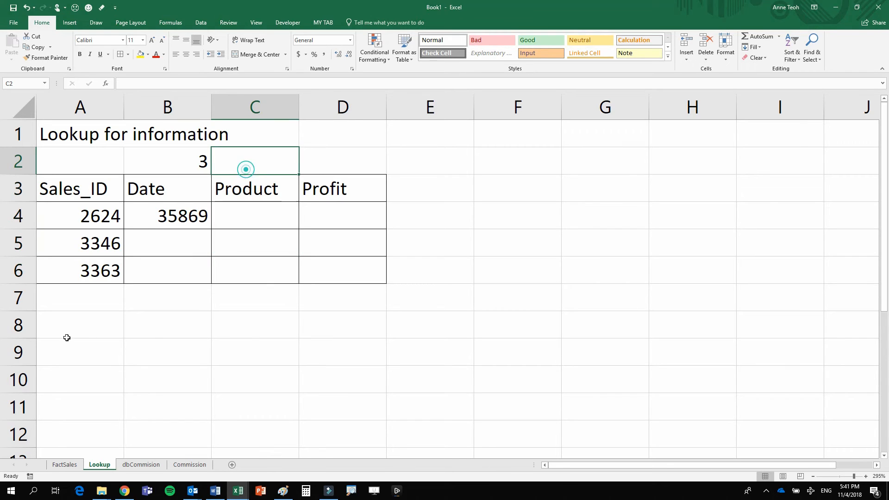
left_click(69, 465)
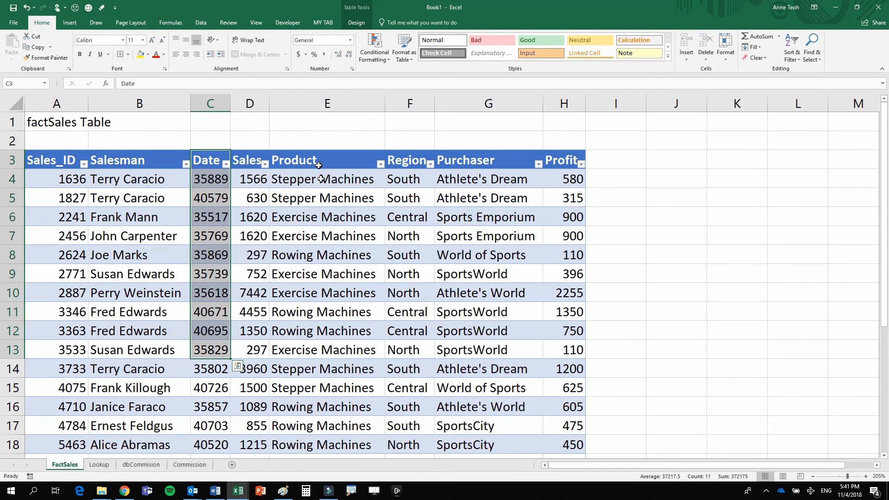
left_click_drag(318, 165, 336, 369)
left_click_drag(64, 194, 65, 348)
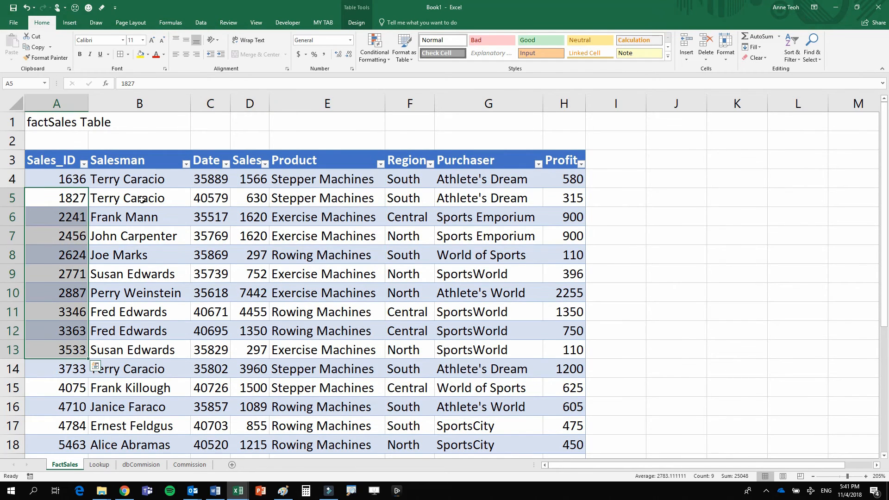
left_click_drag(141, 199, 138, 350)
left_click_drag(211, 217, 213, 333)
left_click_drag(250, 216, 250, 331)
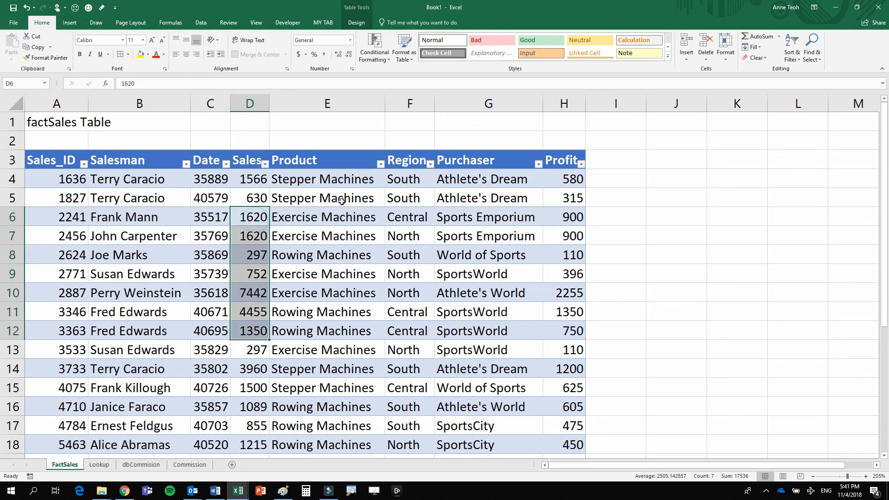
left_click_drag(327, 202, 329, 327)
left_click(103, 466)
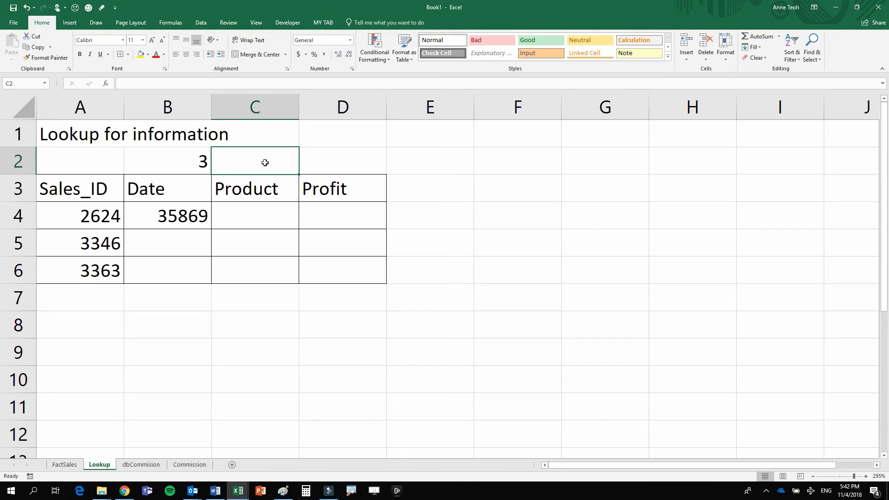
type("5")
- Check the position of Profit in the factSales table and enter the column index number 8 in D2 of the Lookup sheet
left_click(329, 162)
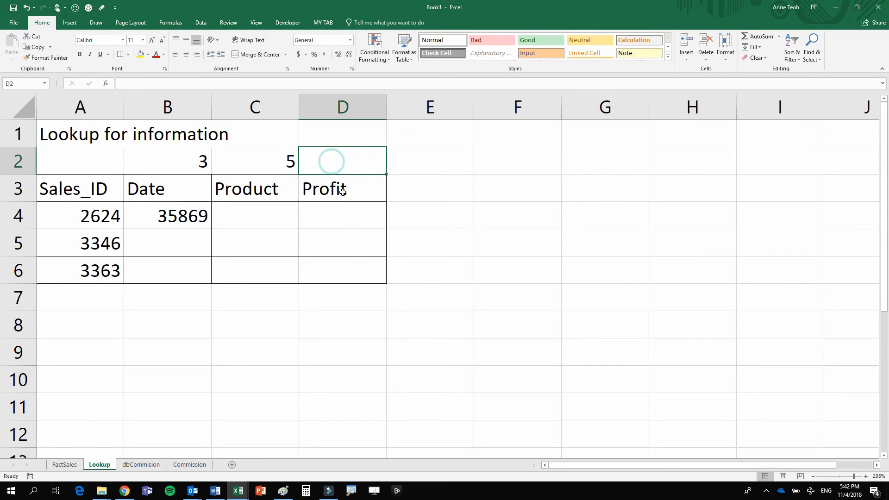
left_click(67, 464)
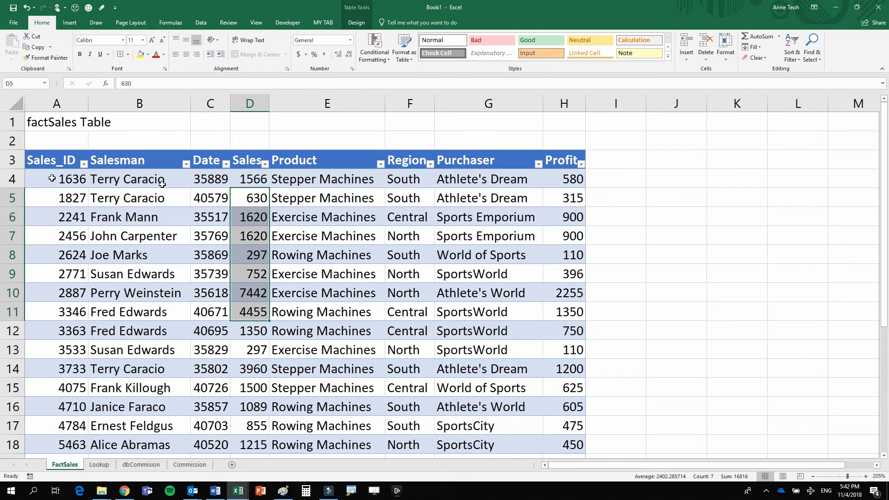
left_click(577, 181)
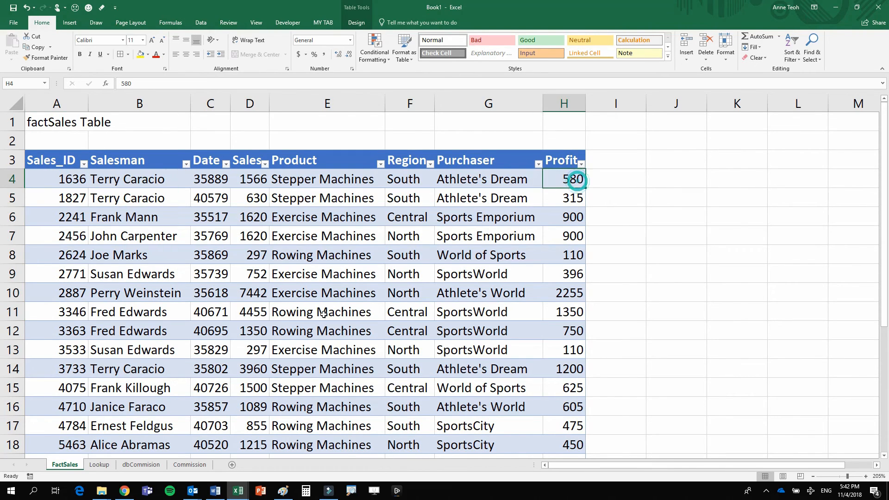
left_click(99, 464)
left_click(347, 169)
type("8")
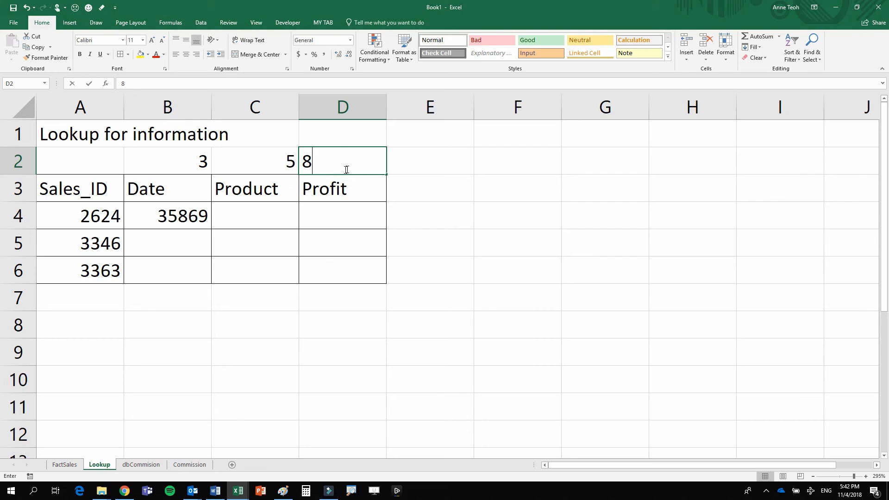
left_click(331, 230)
- Fill the B4 formula right and down across B4:D6, and widen the Product column to fit its text
left_click(161, 223)
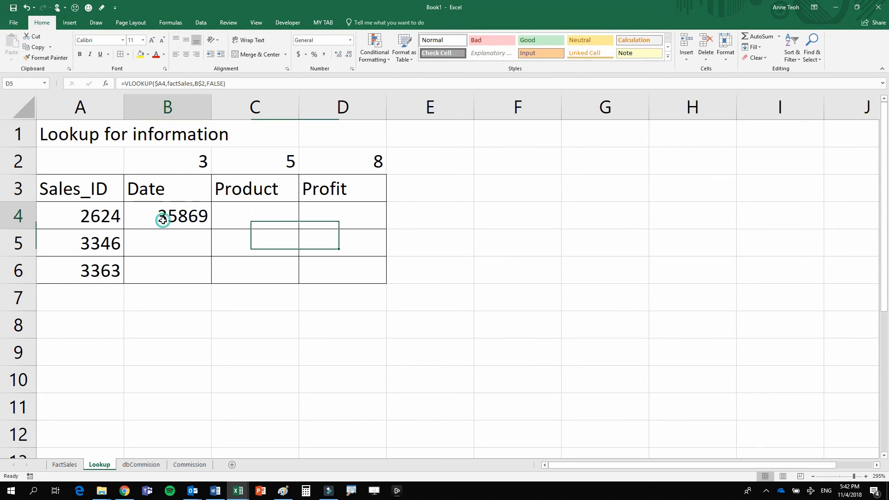
left_click_drag(147, 216, 319, 268)
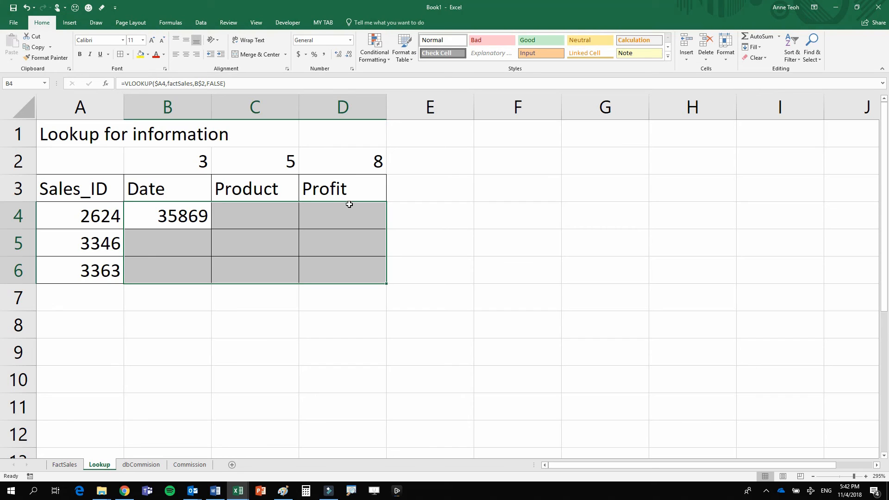
key("ctrl+r")
key("ctrl+q")
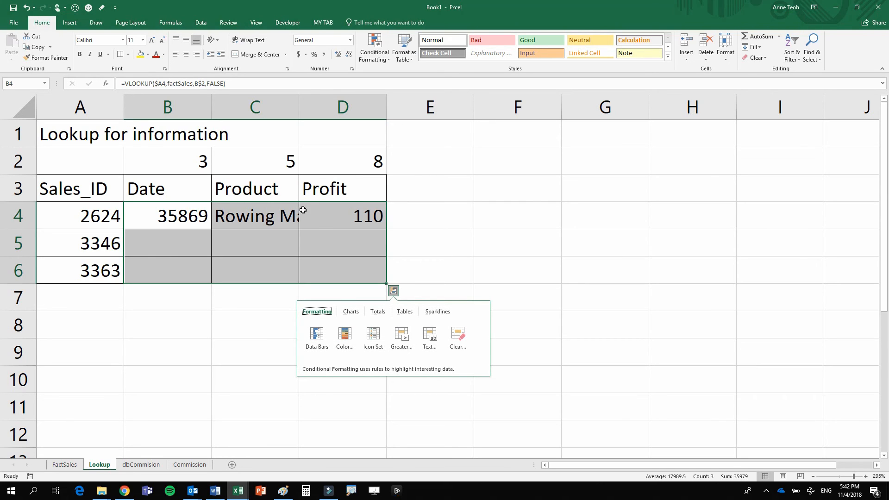
key("ctrl+d")
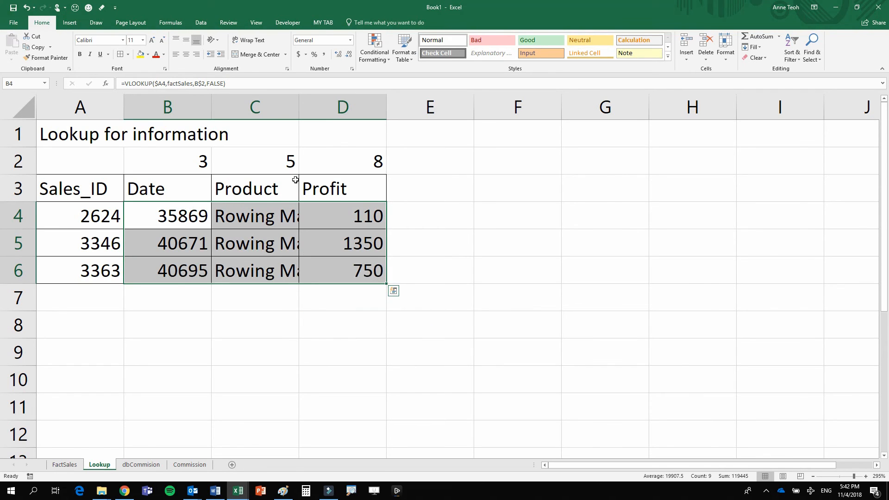
left_click_drag(299, 107, 373, 105)
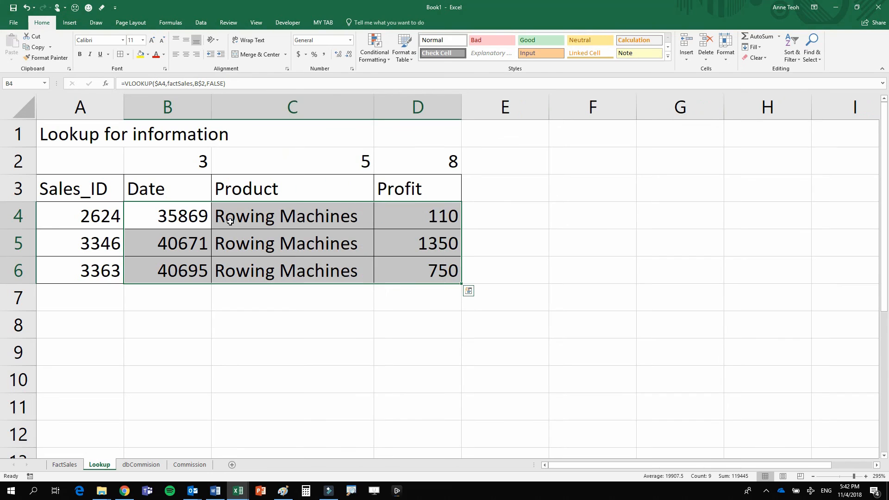
- Format the dates in B4:B6 as Short Date and widen column B slightly
left_click_drag(178, 212, 173, 267)
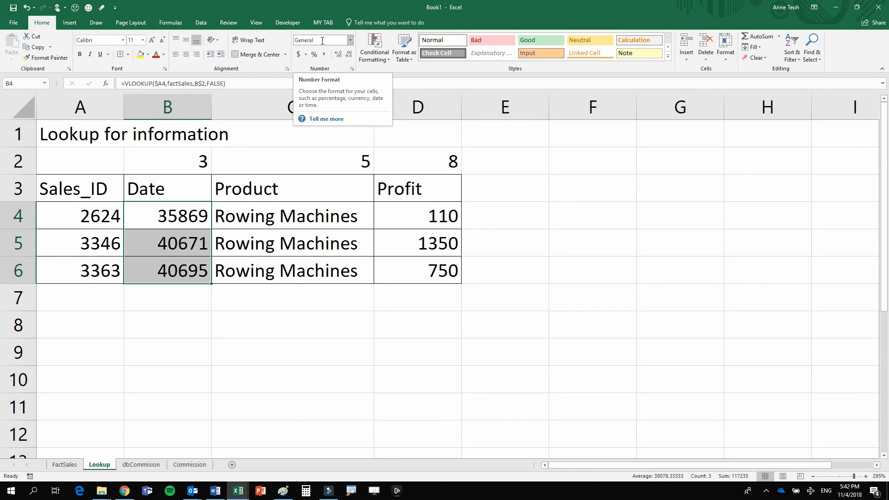
left_click(322, 41)
type("Short Date")
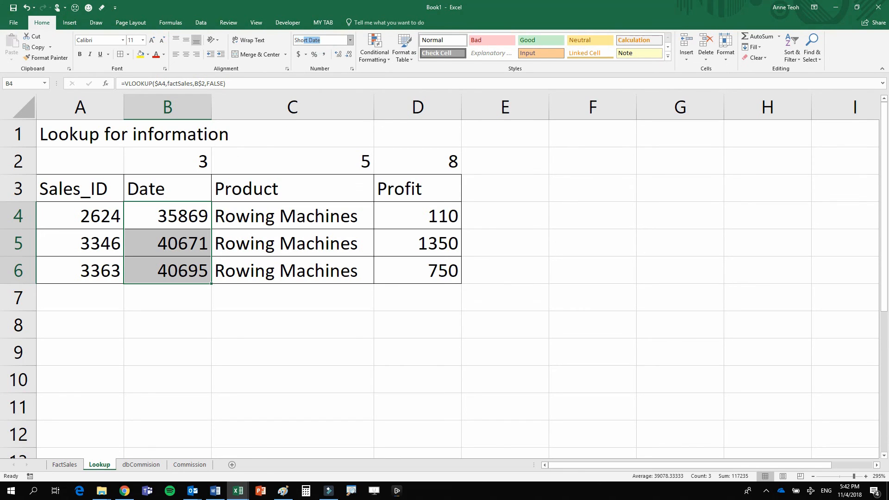
key("Return")
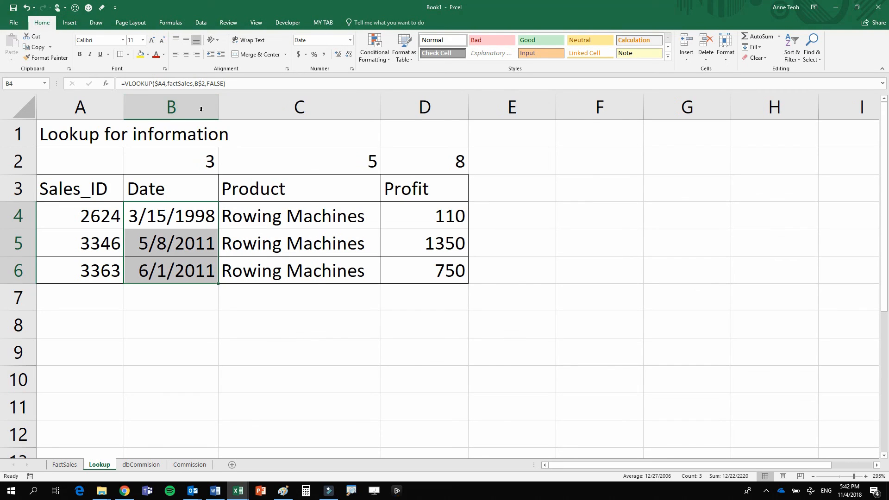
left_click_drag(218, 108, 239, 108)
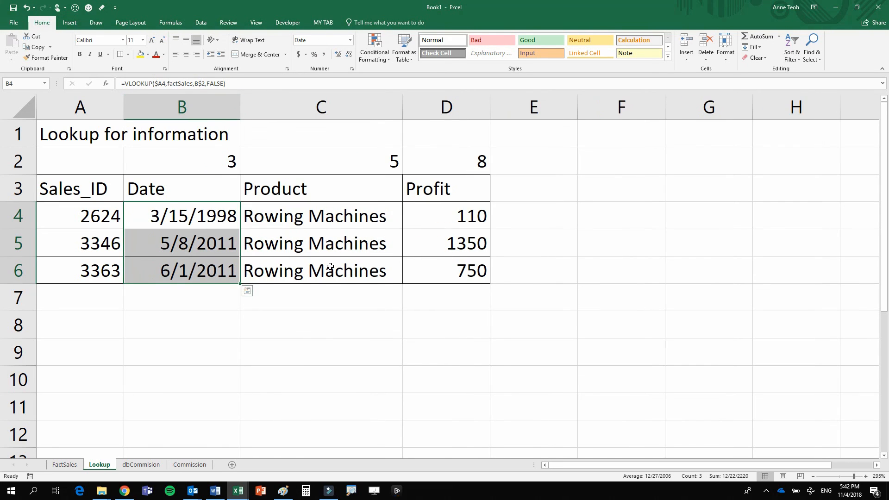
left_click(349, 242)
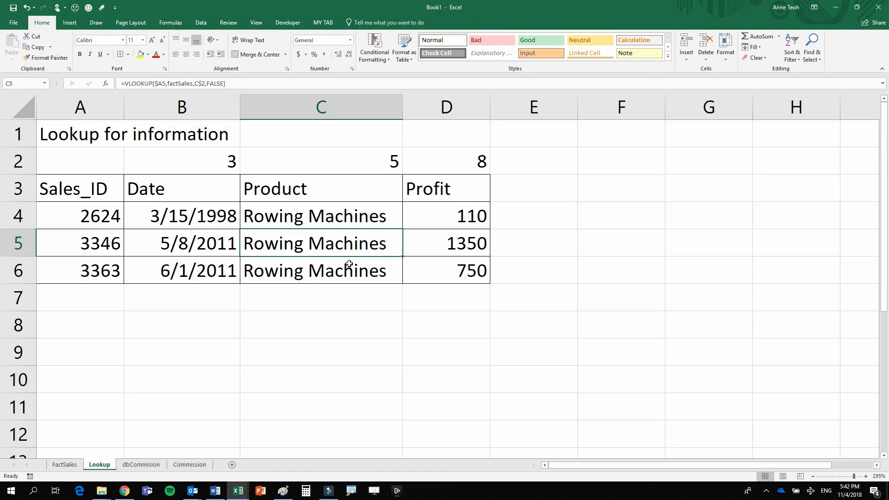